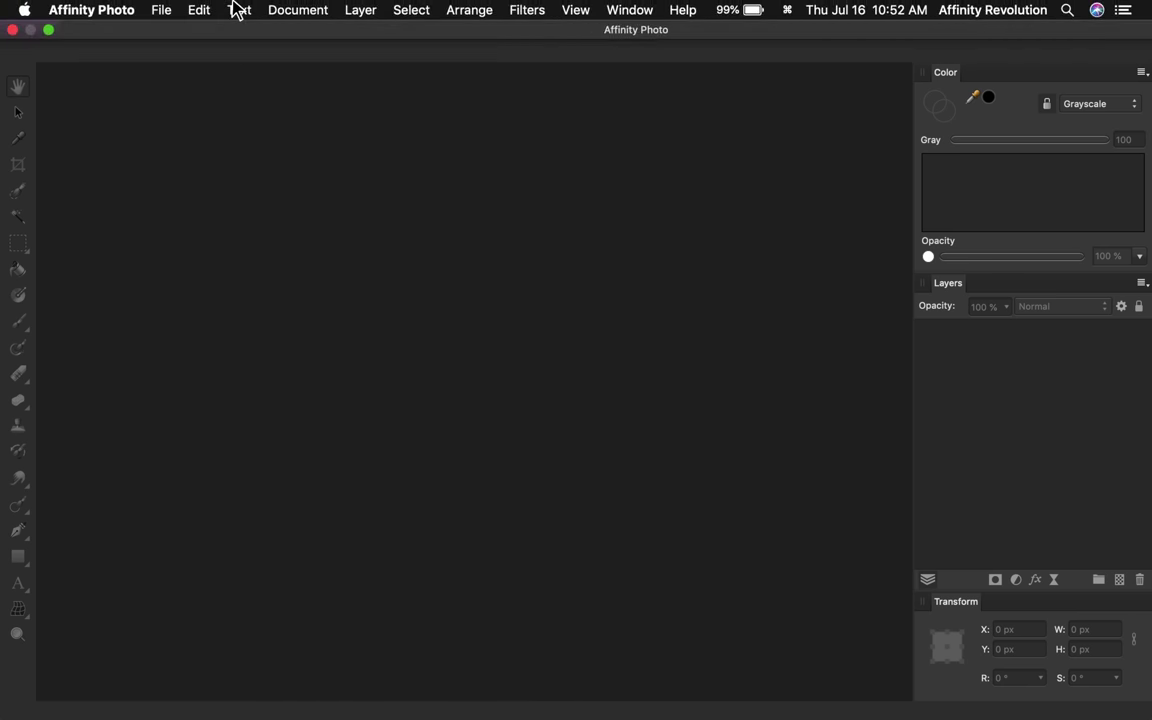
Start a new stack and add the plant JPGs from the Example Images folder
left_click(166, 12)
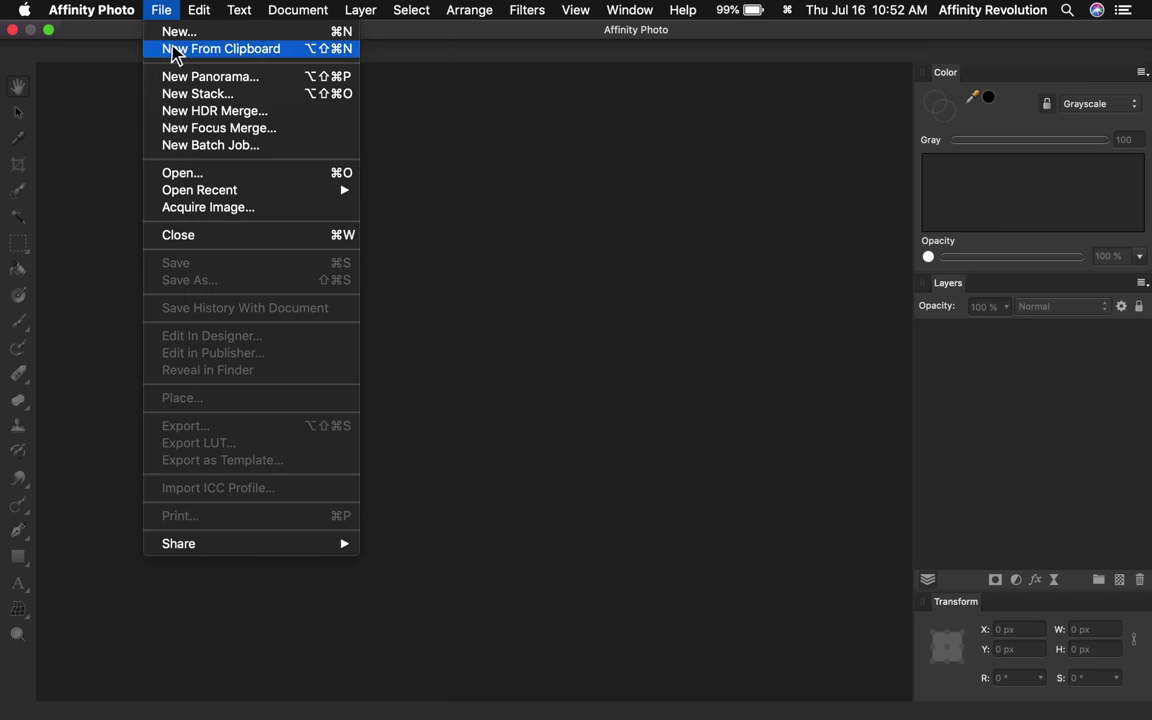
left_click(255, 100)
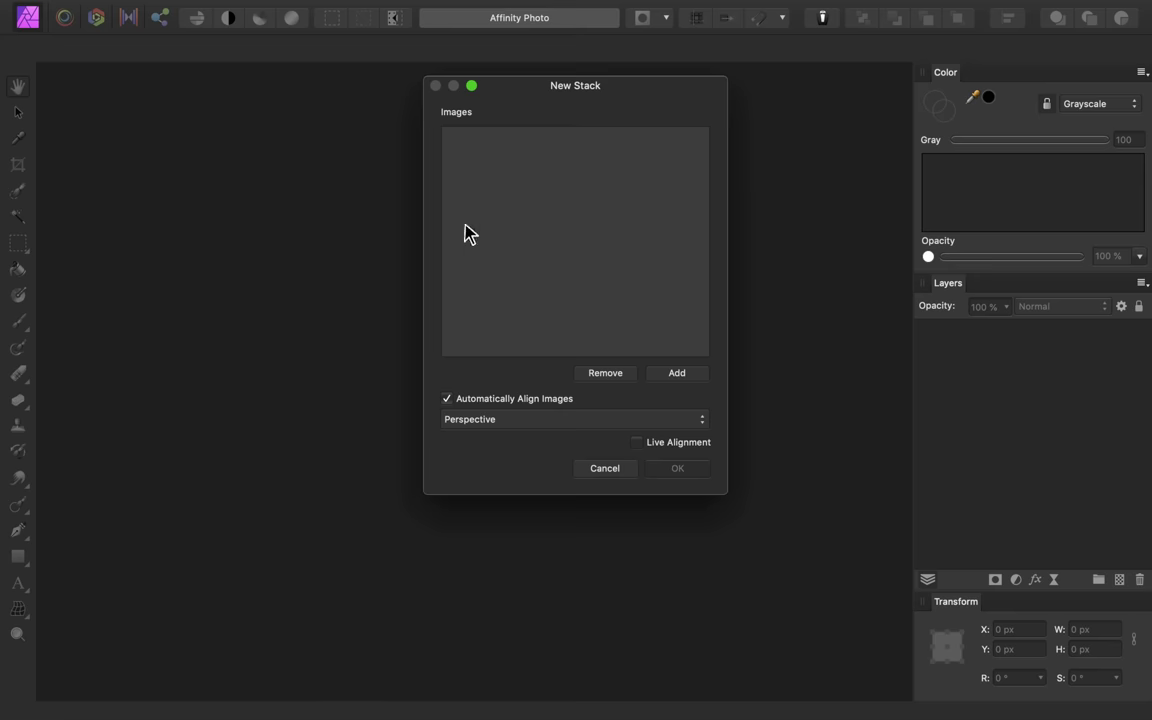
left_click(659, 375)
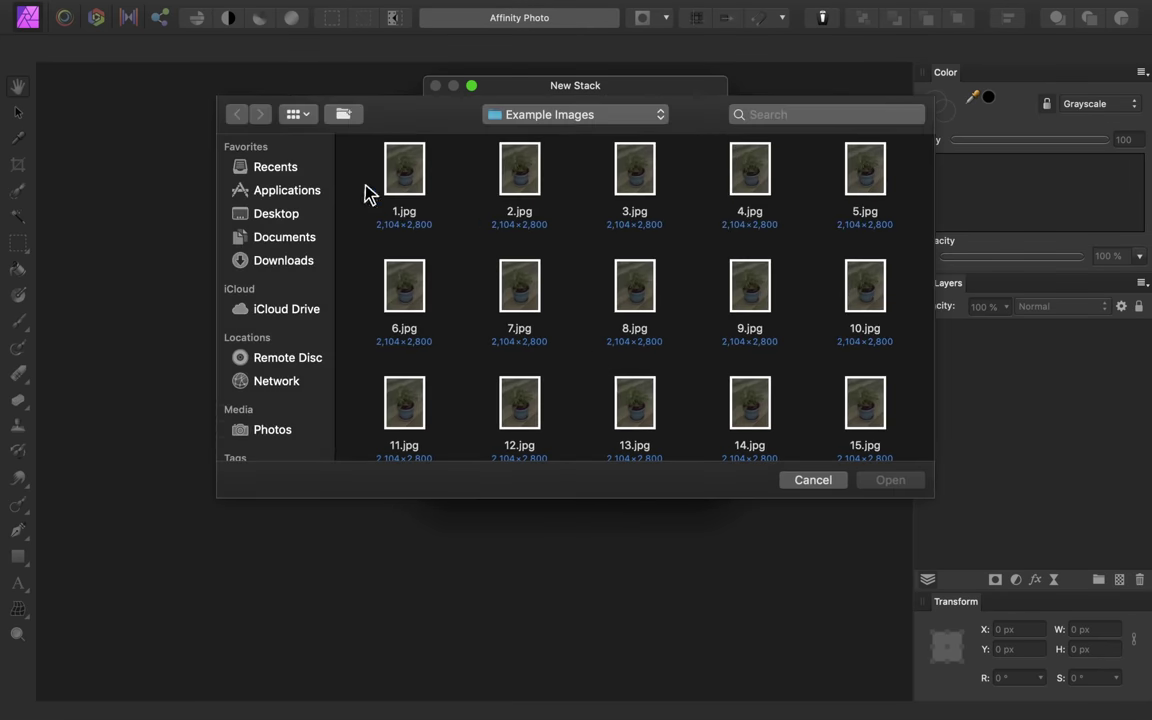
mouse_move(363, 178)
left_mouse_down()
mouse_move(682, 393)
mouse_move(855, 428)
left_mouse_up()
left_click(877, 481)
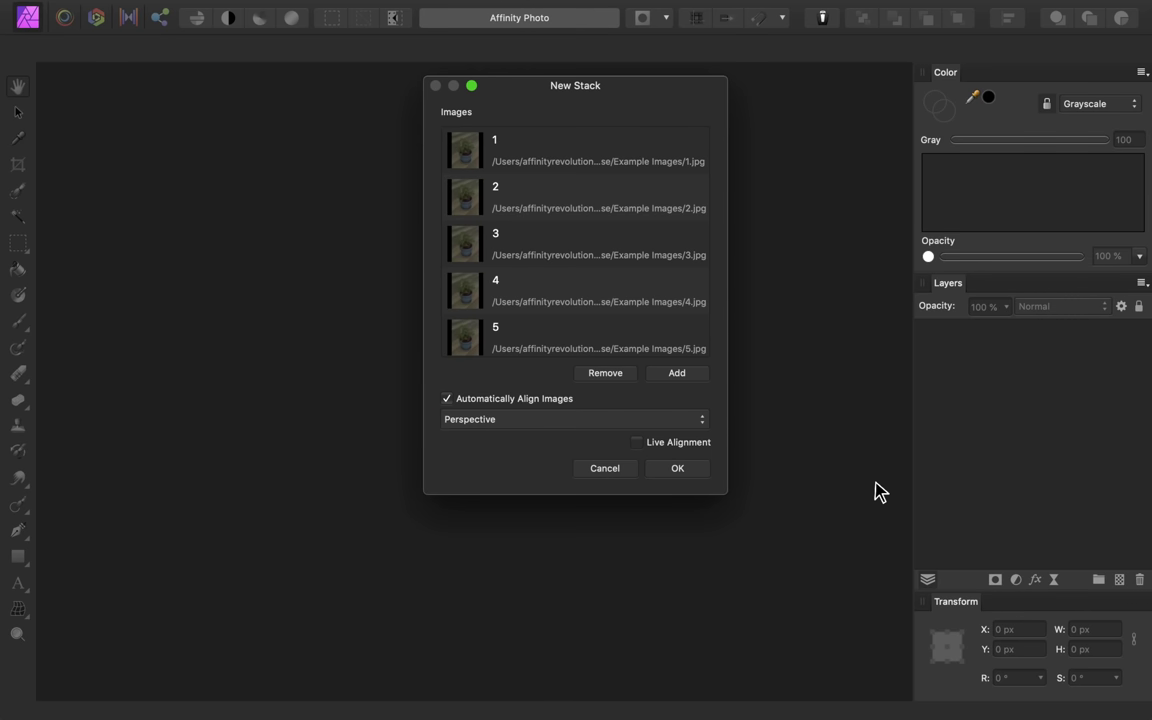
Build the live stack and place a duplicate of 15.jpg above the stack group
left_click(698, 470)
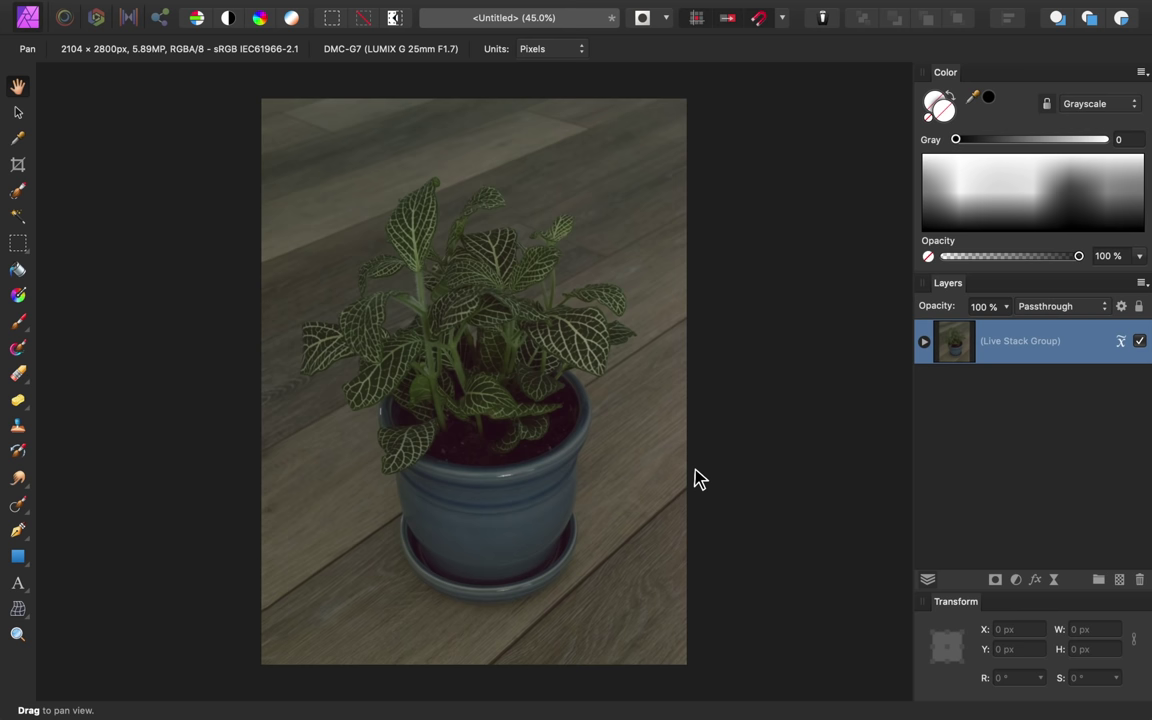
left_click(924, 342)
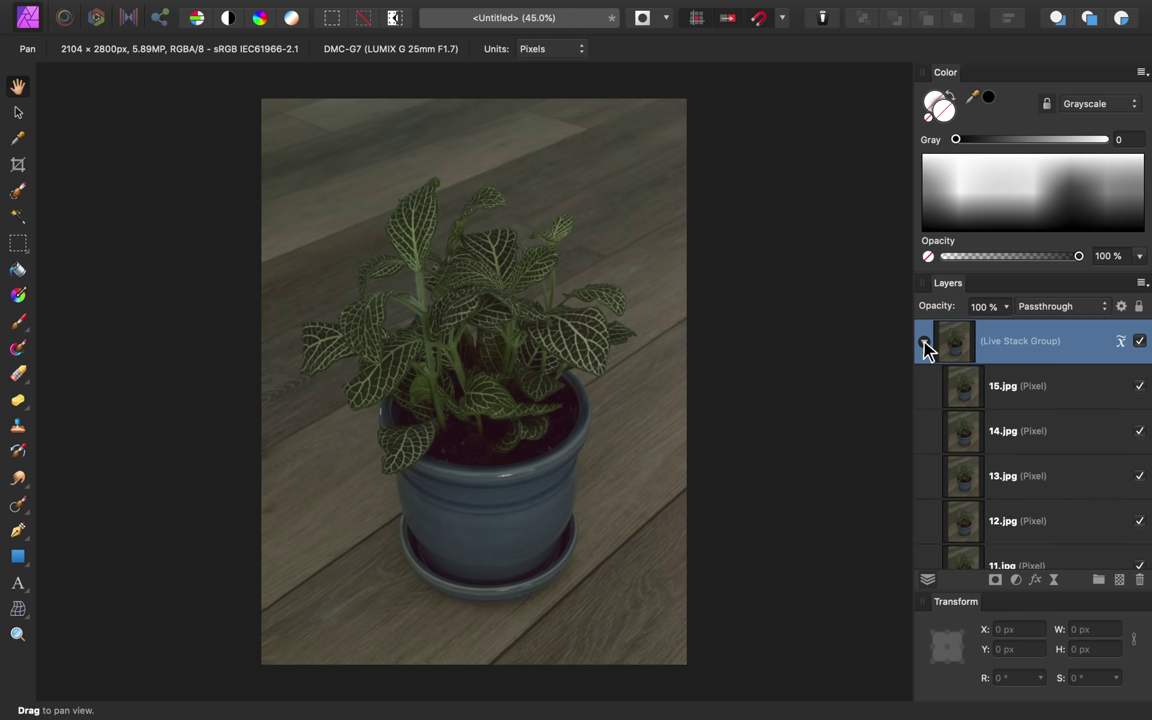
left_click(1006, 392)
key("super+j")
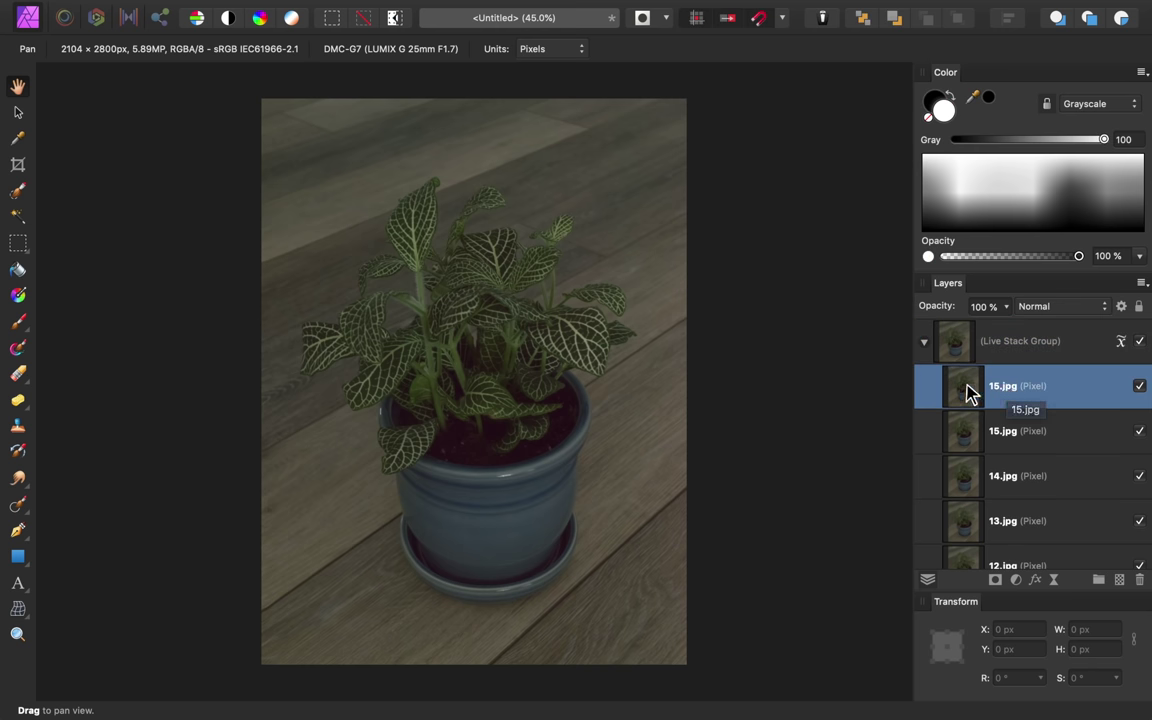
left_click_drag(967, 385, 955, 337)
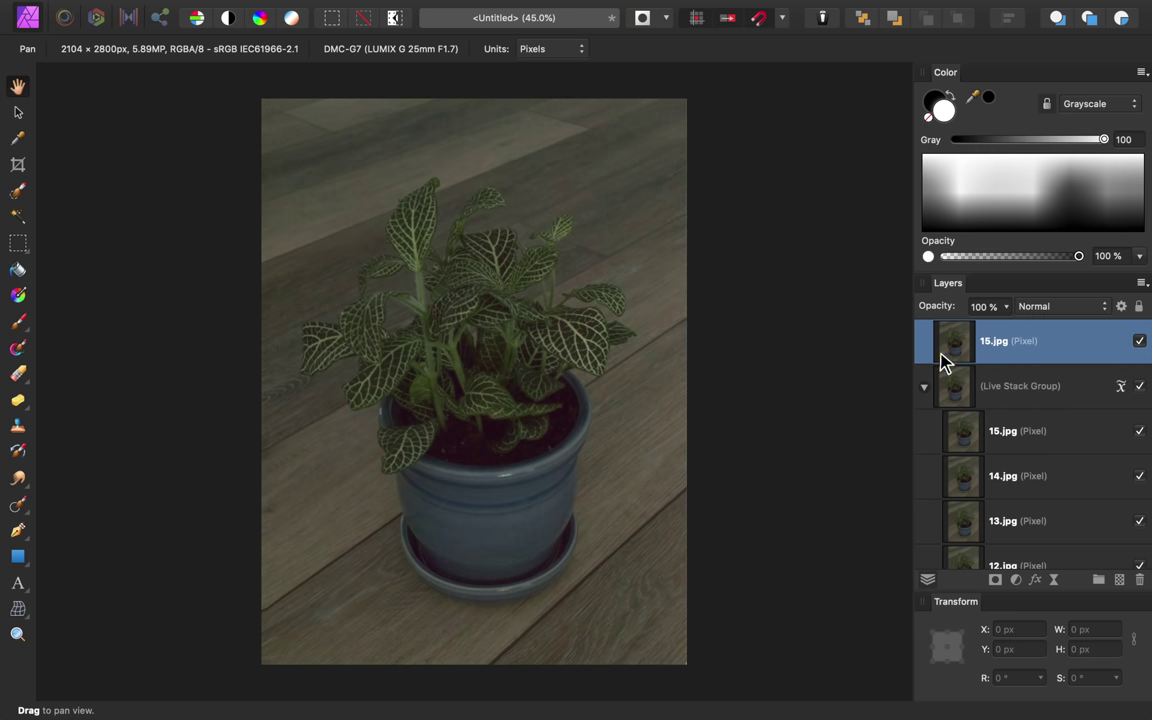
left_click(925, 388)
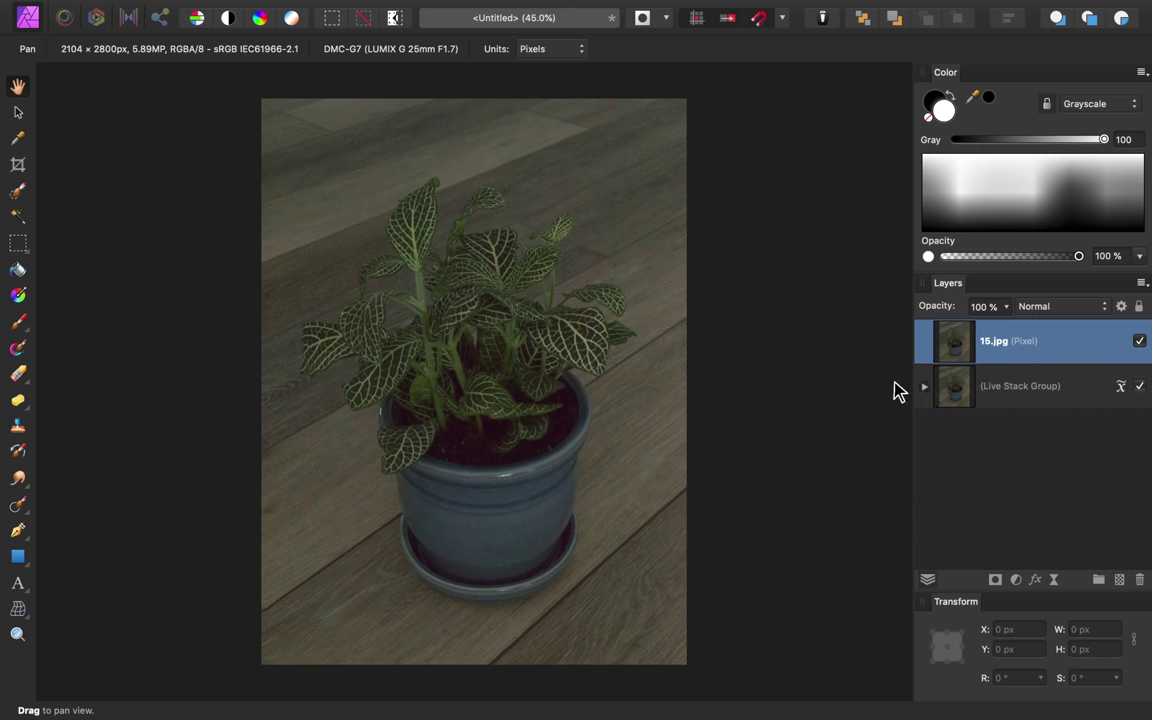
Toggle the 15.jpg copy to compare its noise with the stack, then delete it
scroll(509, 262, "up", 5)
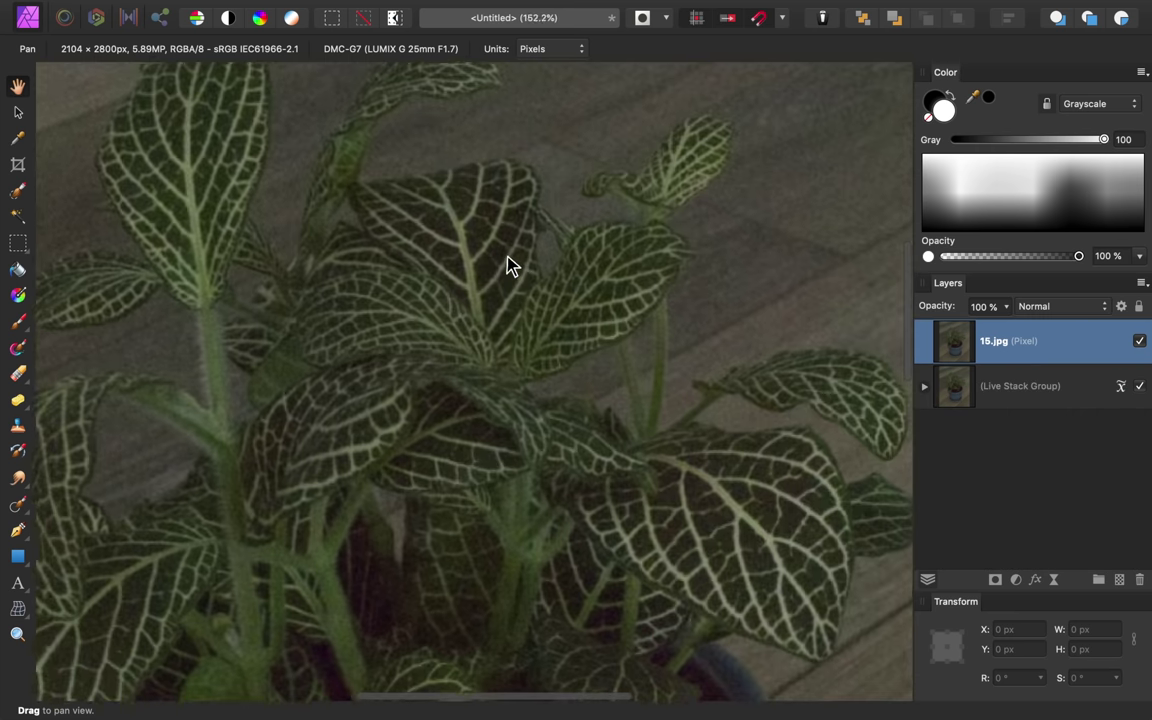
scroll(509, 264, "up", 4)
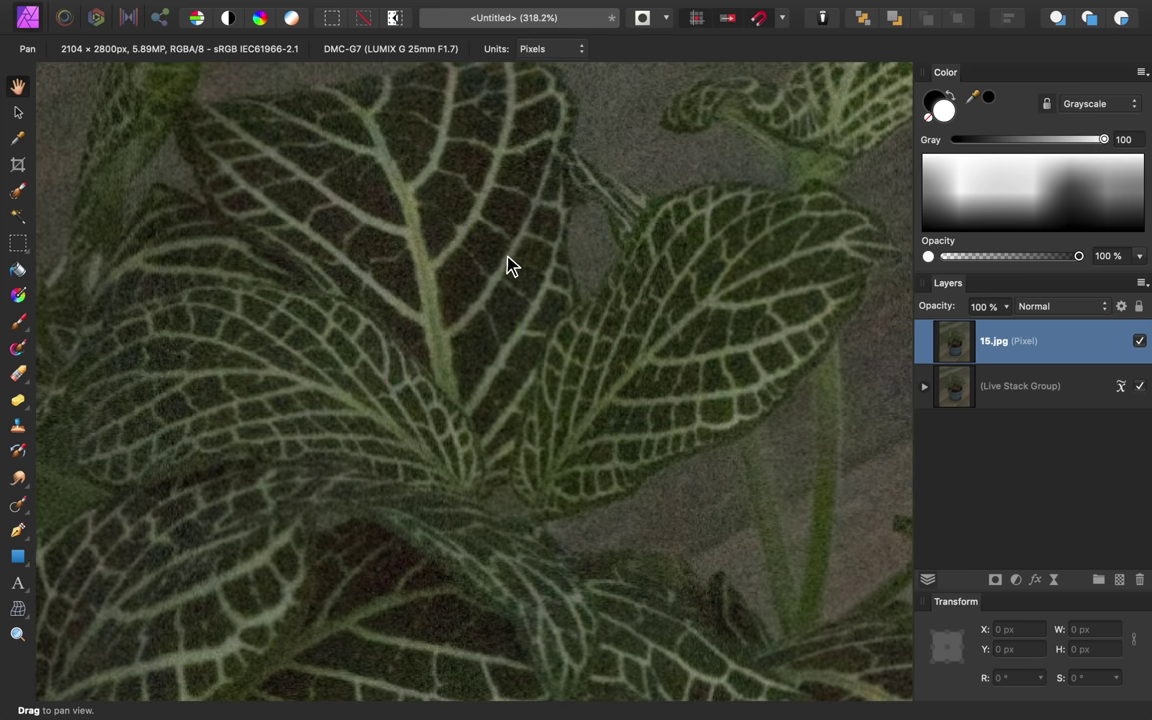
left_click(1139, 341)
left_click(1139, 343)
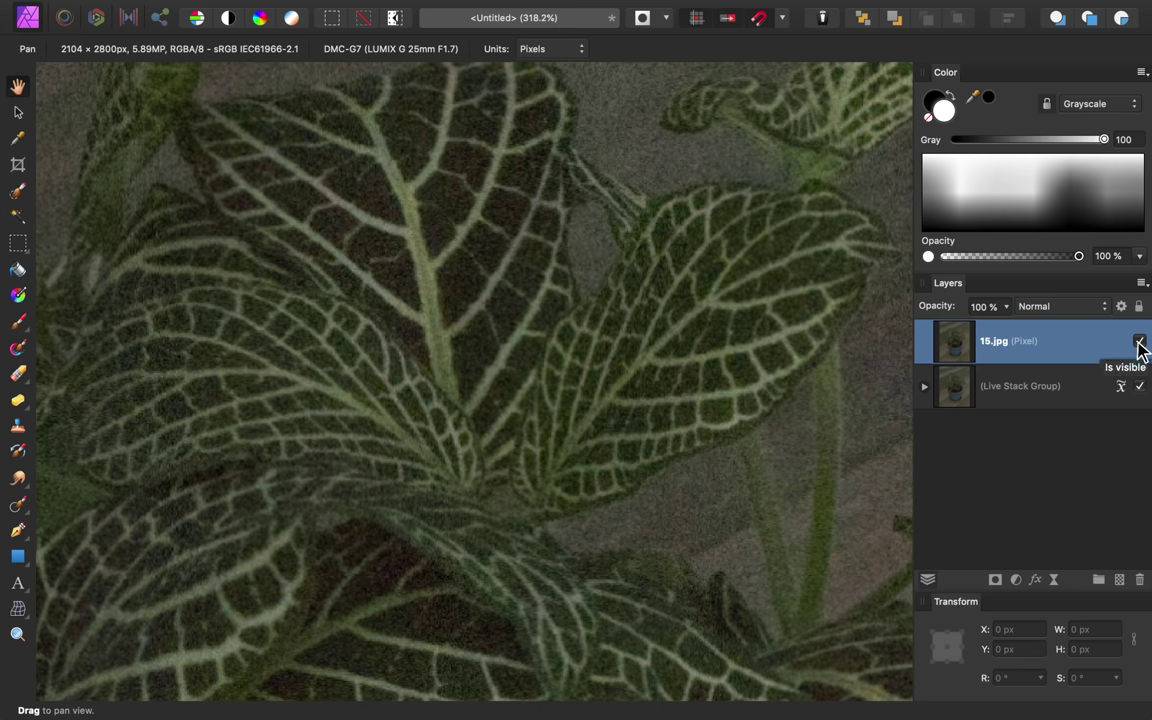
left_click(1139, 343)
left_click(1139, 343)
left_click(1139, 343)
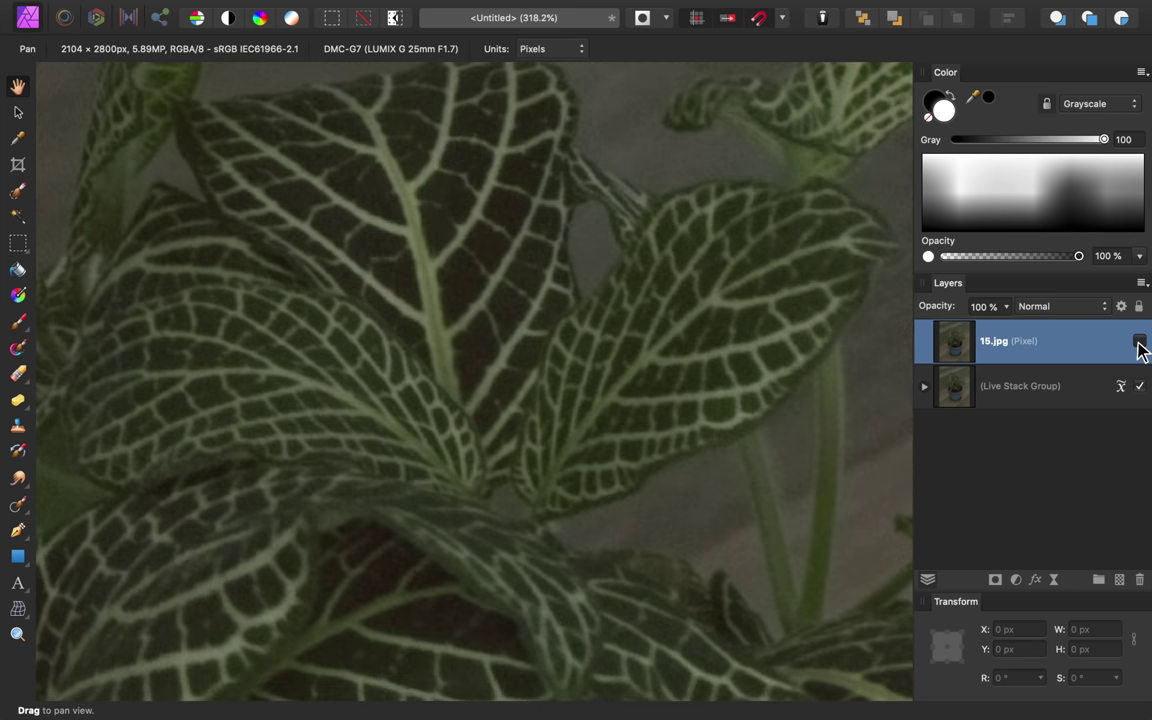
left_click_drag(1062, 342, 1142, 586)
key("ctrl+0")
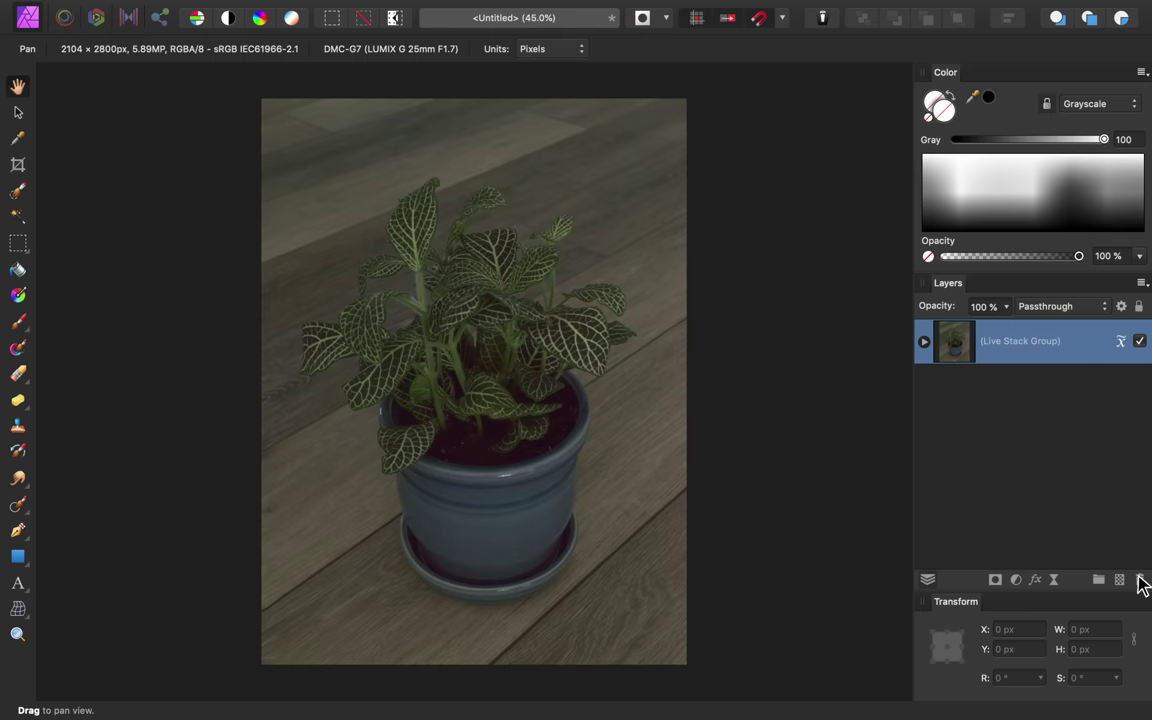
Switch the Live Stack Group's operator to Median and expand its photo layers
left_click(1120, 342)
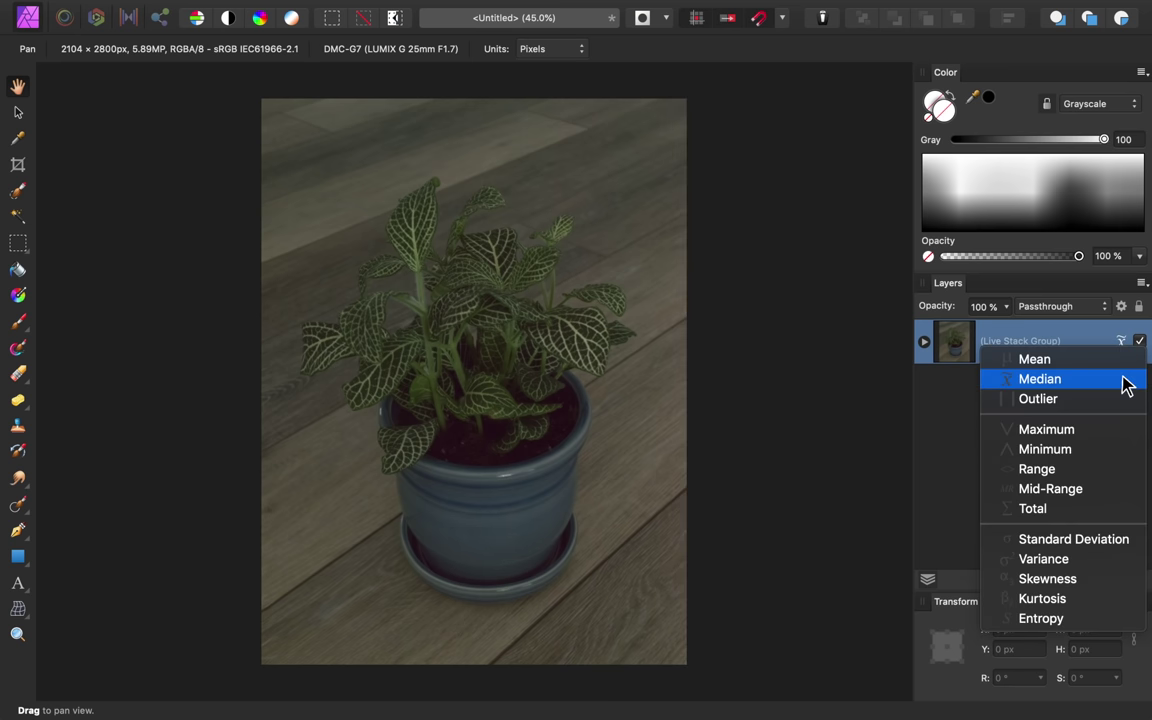
left_click(1126, 383)
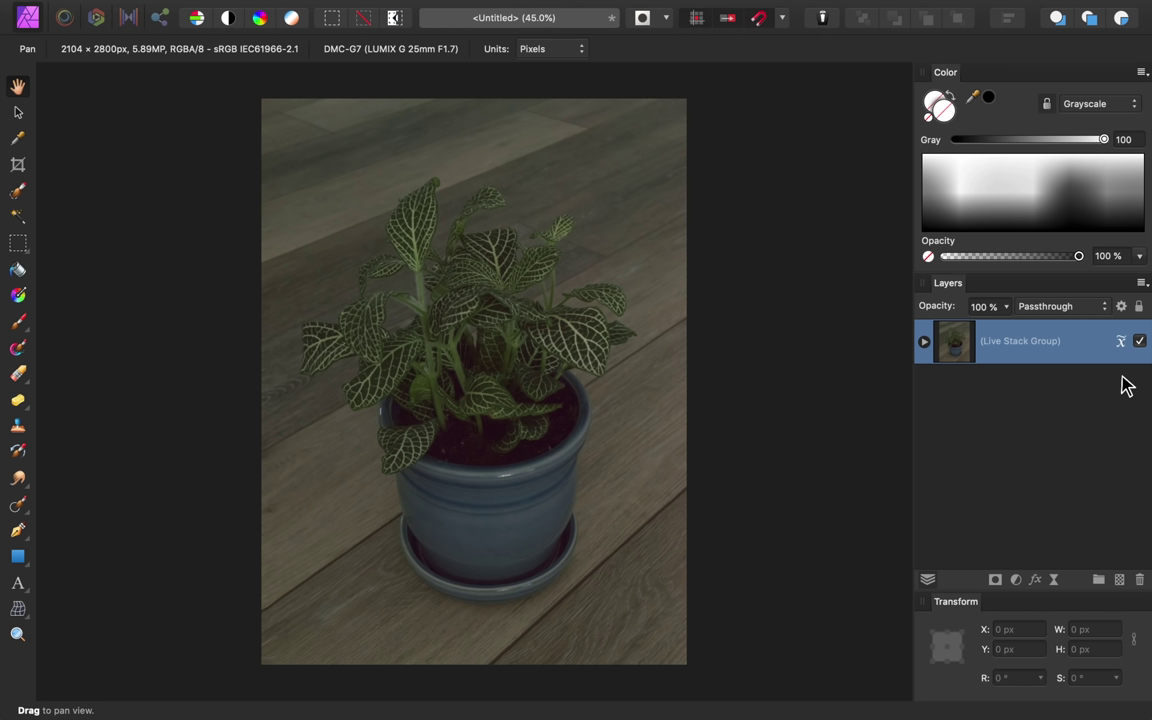
left_click(924, 342)
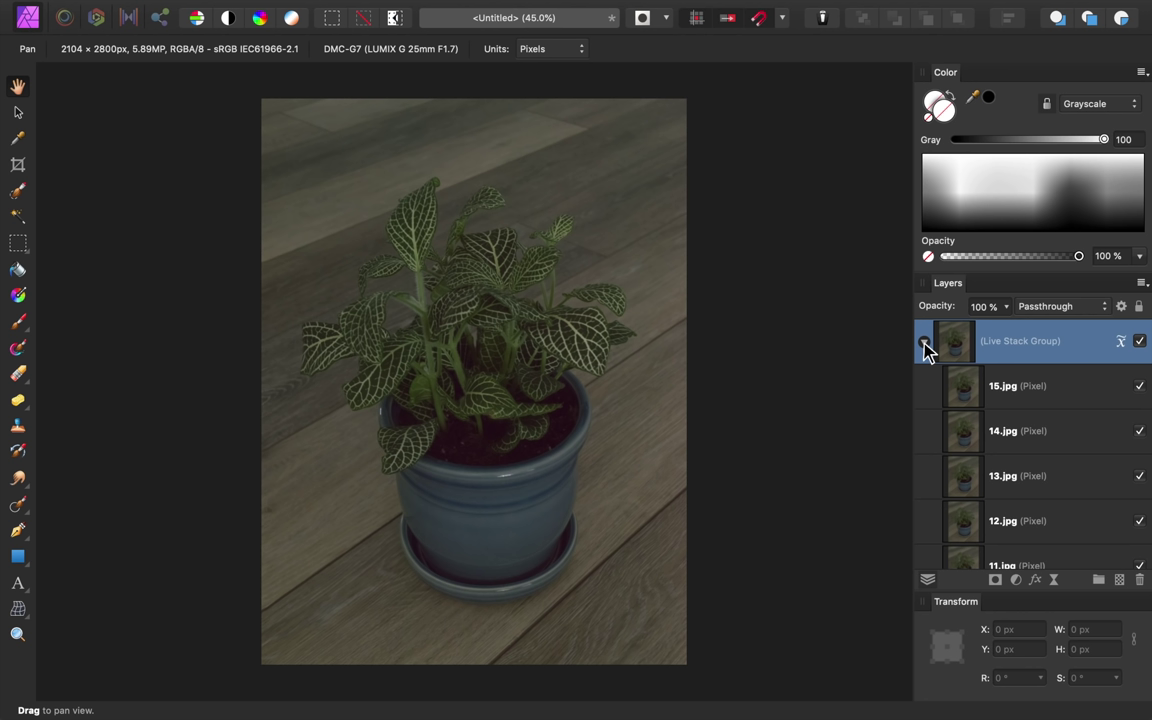
Rasterize the Live Stack Group from its right-click menu into one pixel layer
right_click(1015, 348)
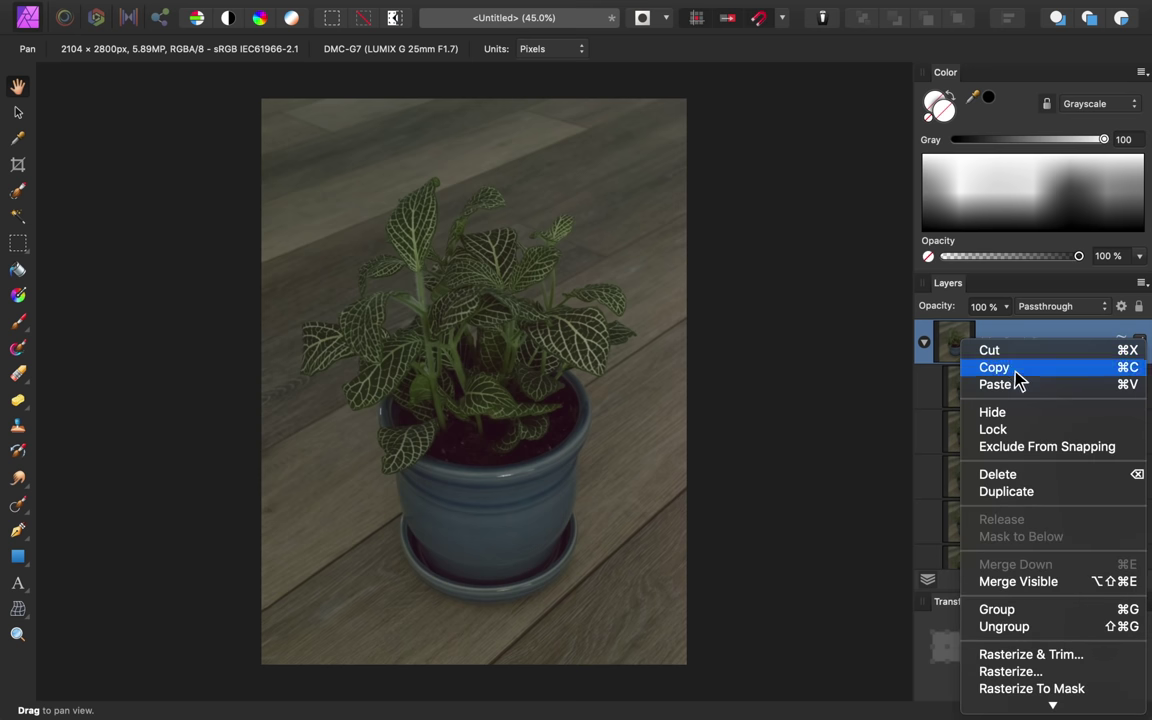
left_click(1016, 672)
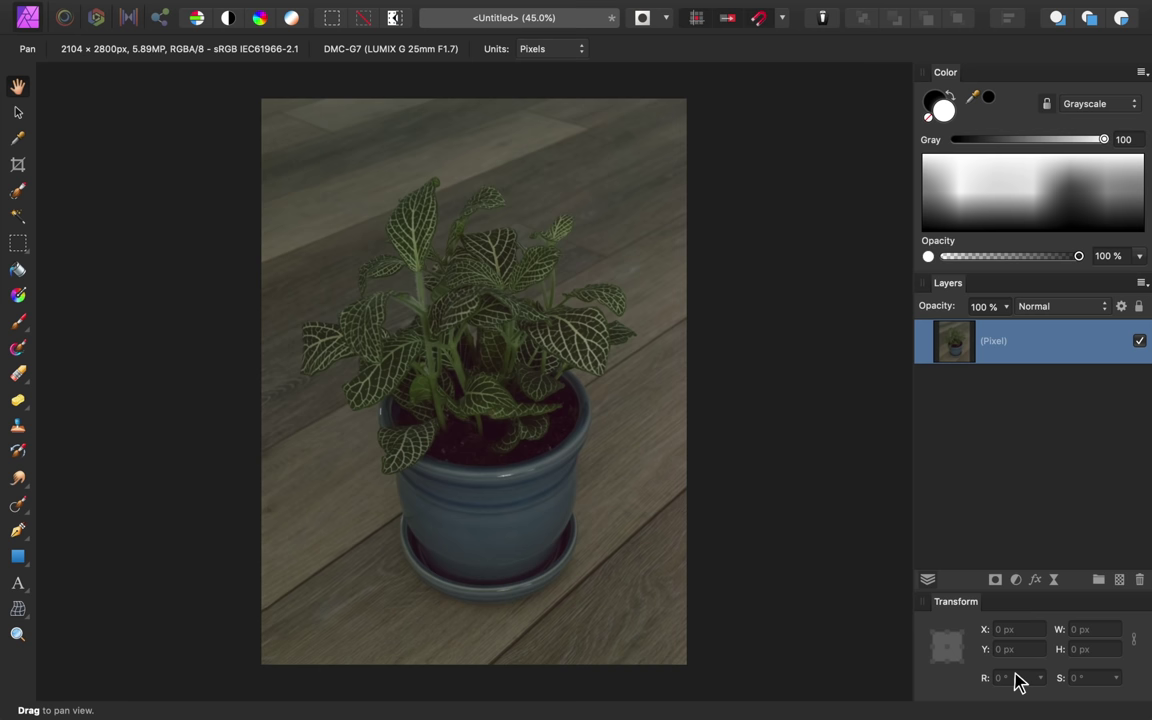
Add a White Balance adjustment that cools the photo slightly
left_click(1016, 579)
left_click(1014, 608)
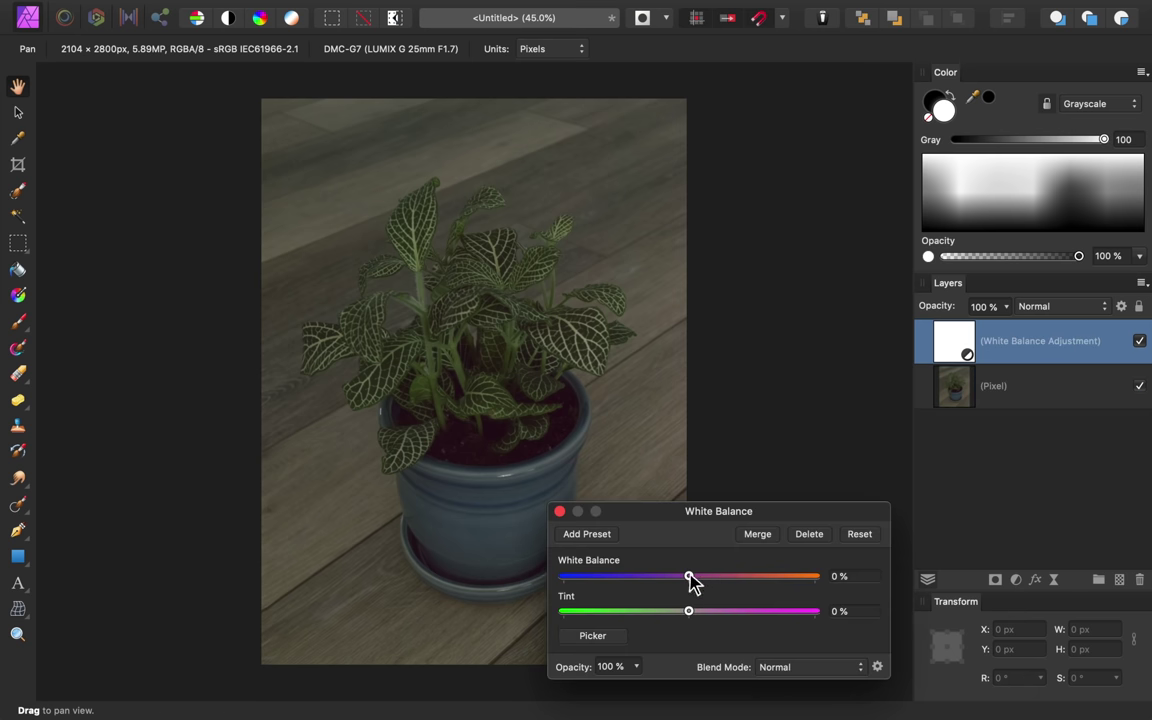
left_click_drag(692, 584, 676, 584)
left_click(559, 511)
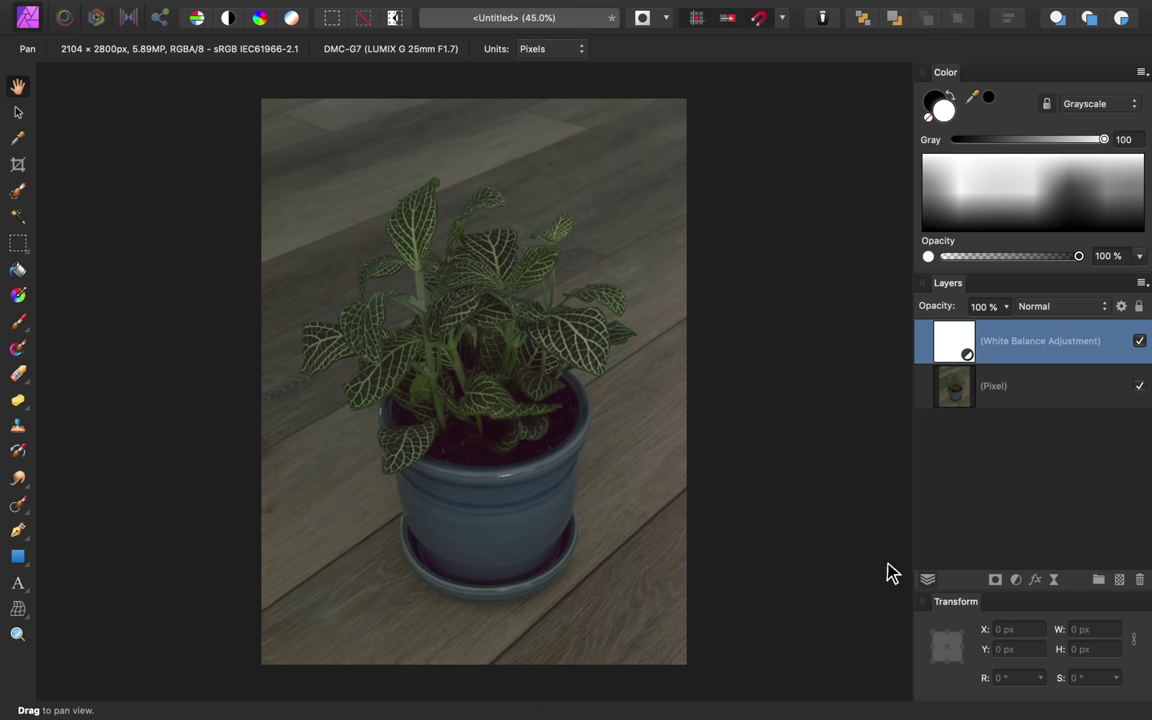
Add a Brightness/Contrast adjustment with 50% brightness and 15% contrast
left_click(1016, 579)
left_click(1032, 680)
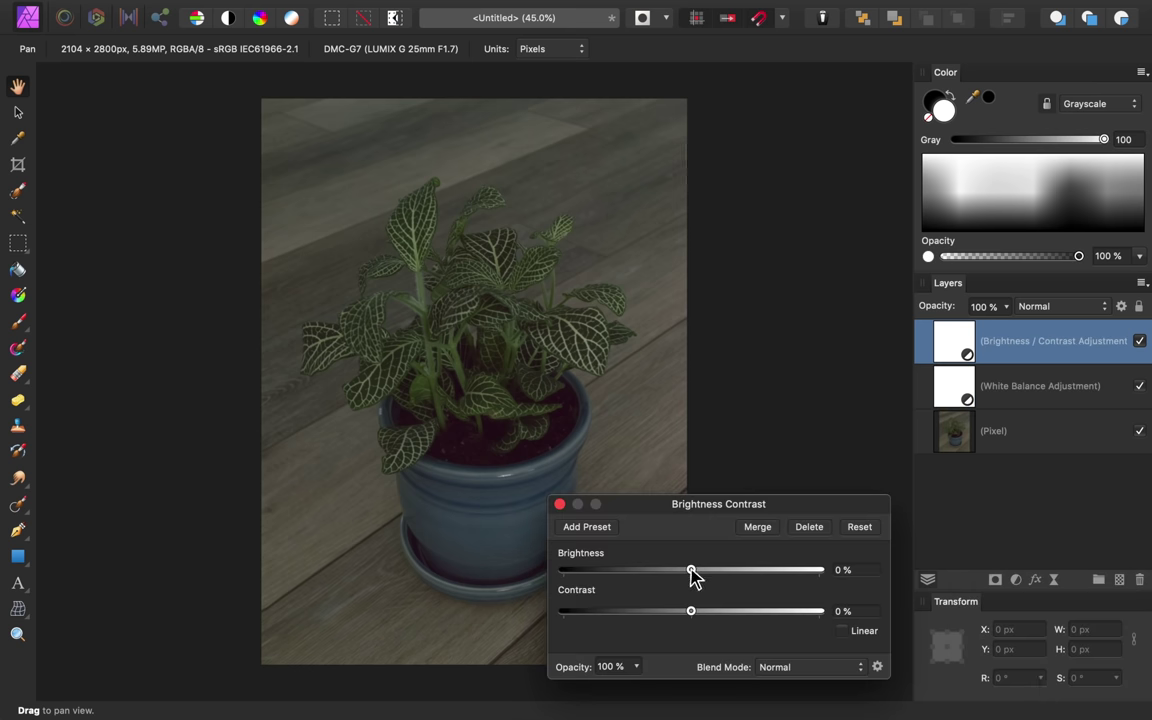
left_click_drag(691, 570, 755, 570)
left_click_drag(691, 611, 717, 612)
left_click(560, 504)
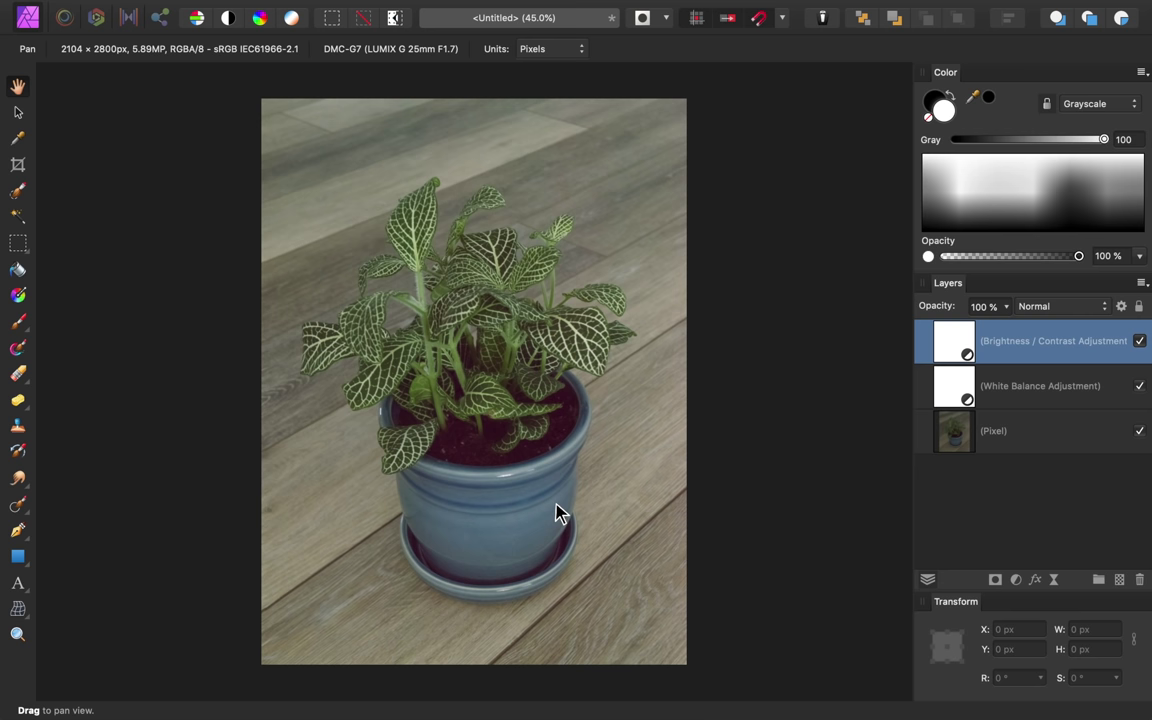
Add a Monochrome High Pass live filter at 4.3 px blended as Soft Light
left_click(967, 519)
left_click(1054, 579)
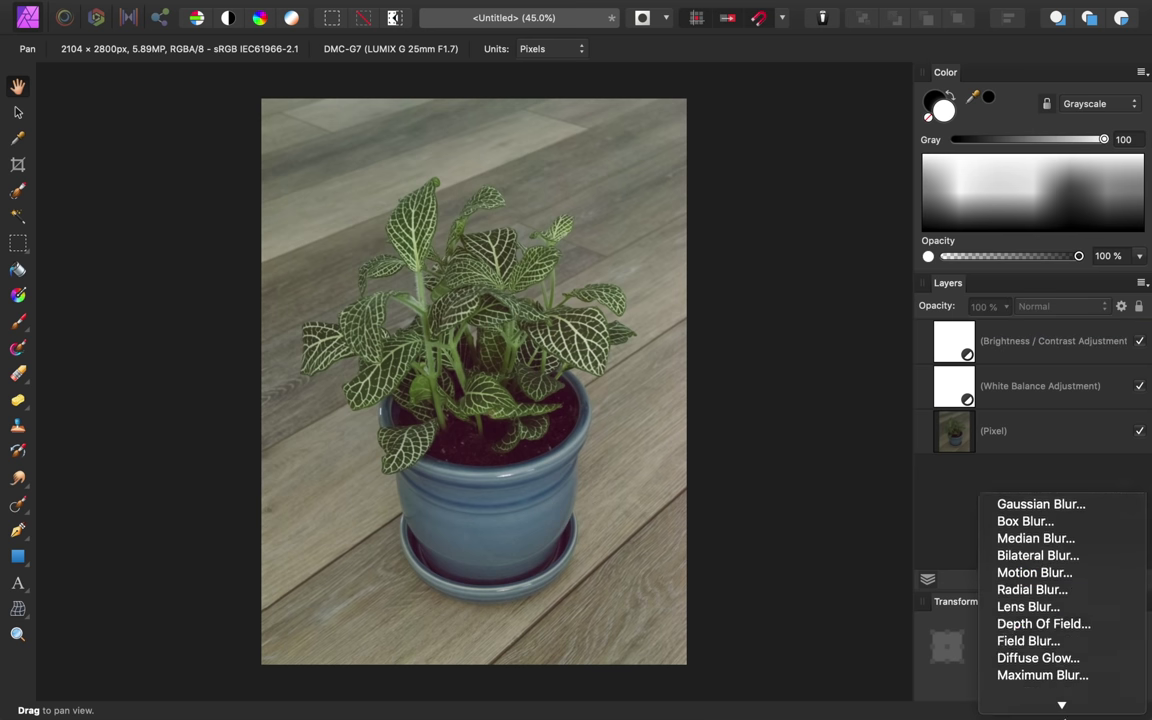
left_click(998, 654)
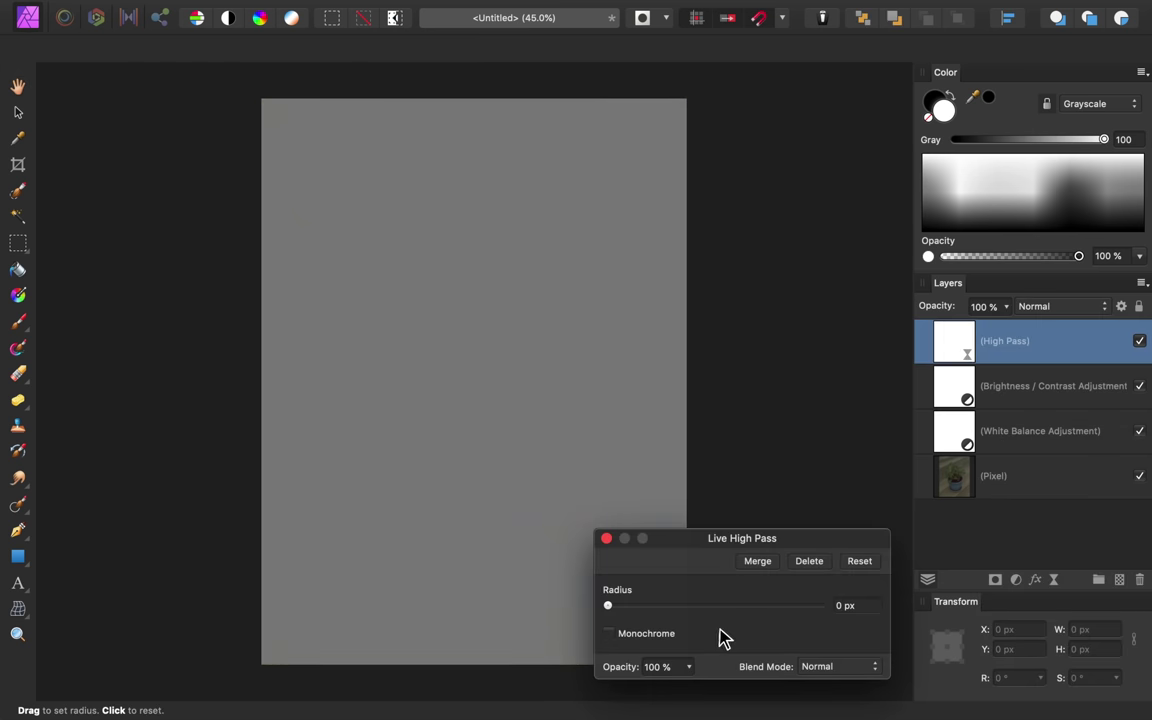
left_click_drag(609, 605, 671, 605)
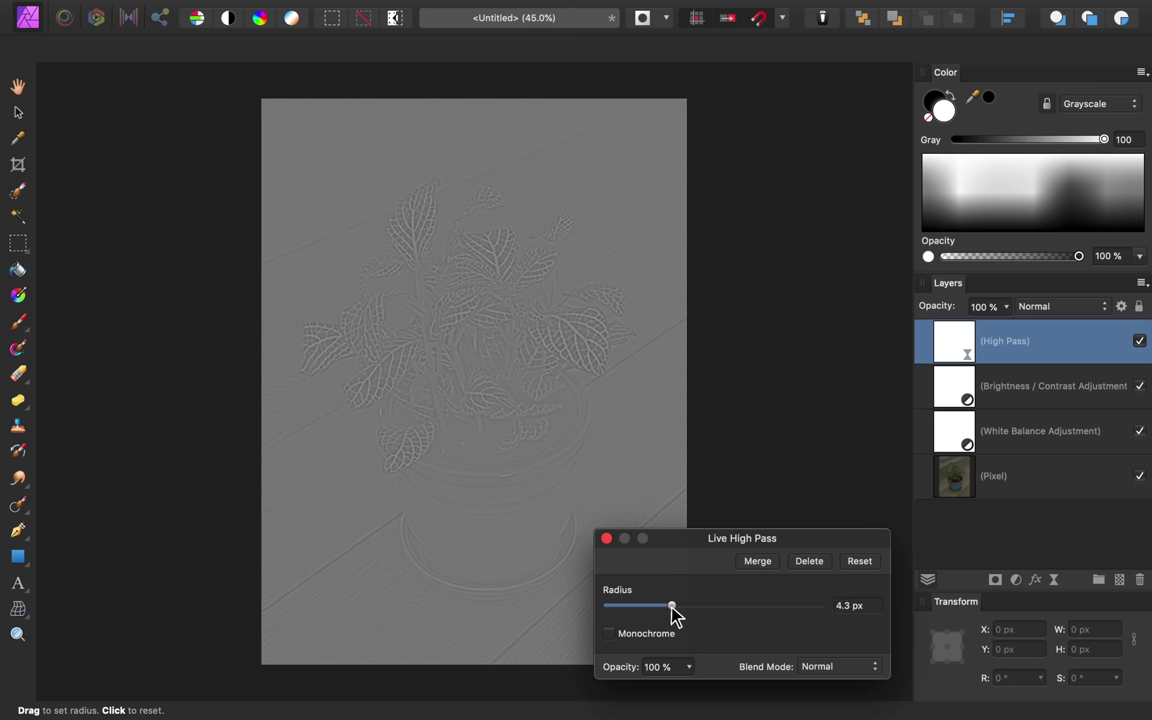
left_click(609, 634)
left_click(606, 538)
left_click(1060, 306)
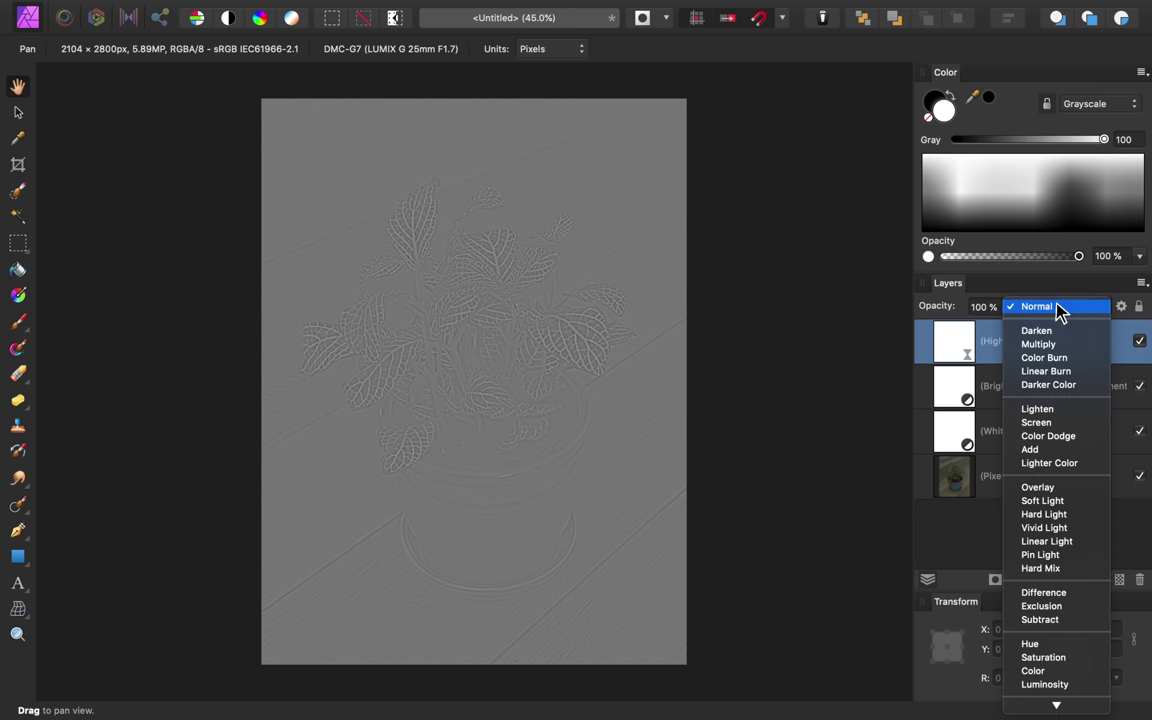
left_click(1075, 500)
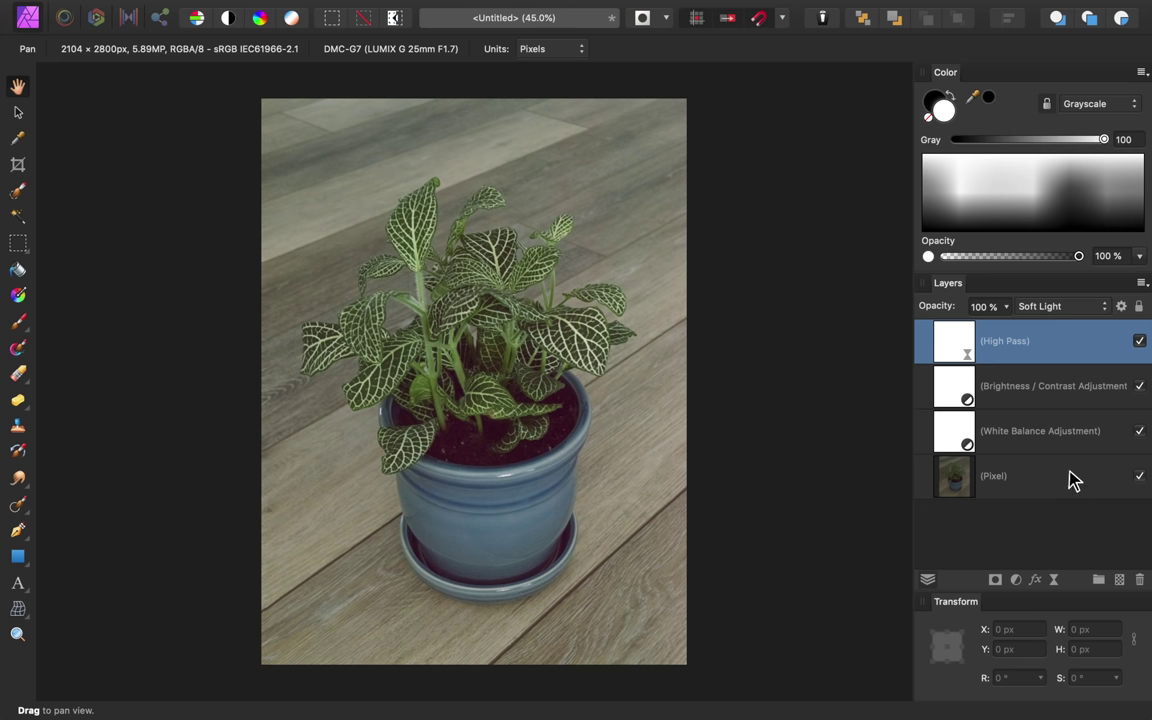
Select the adjustment layers and toggle their visibility to compare before and after
left_click(1065, 433, "shift")
left_click(1139, 431)
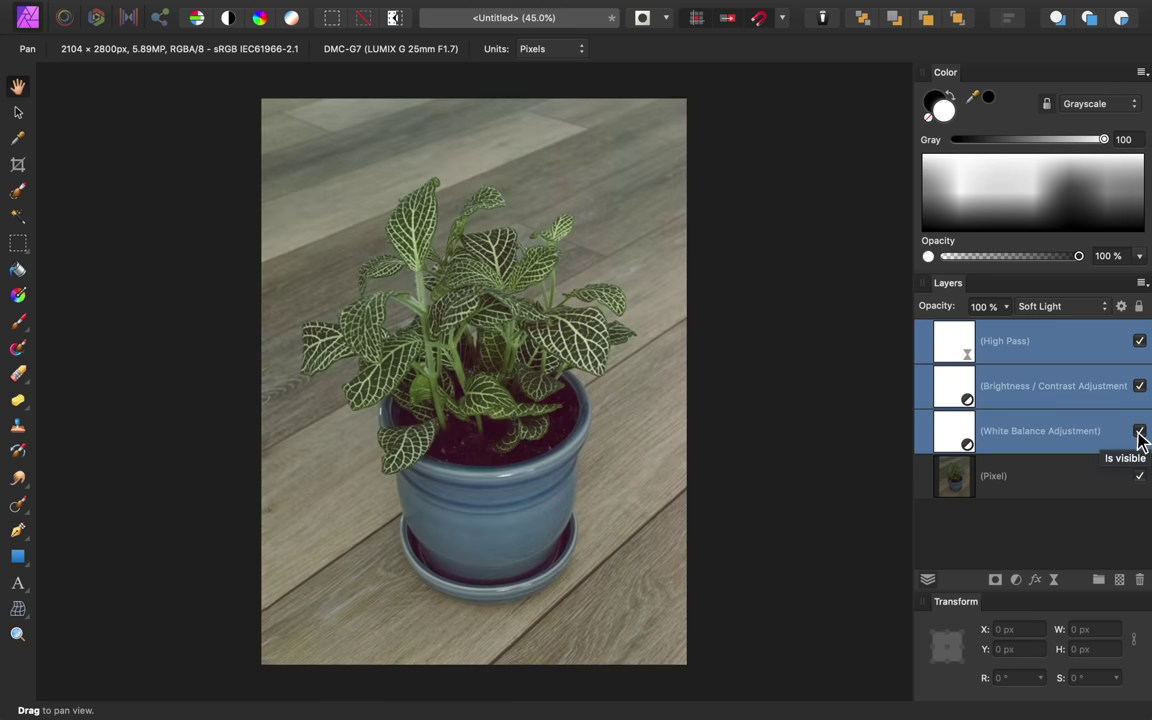
left_click(1138, 433)
left_click(1138, 433)
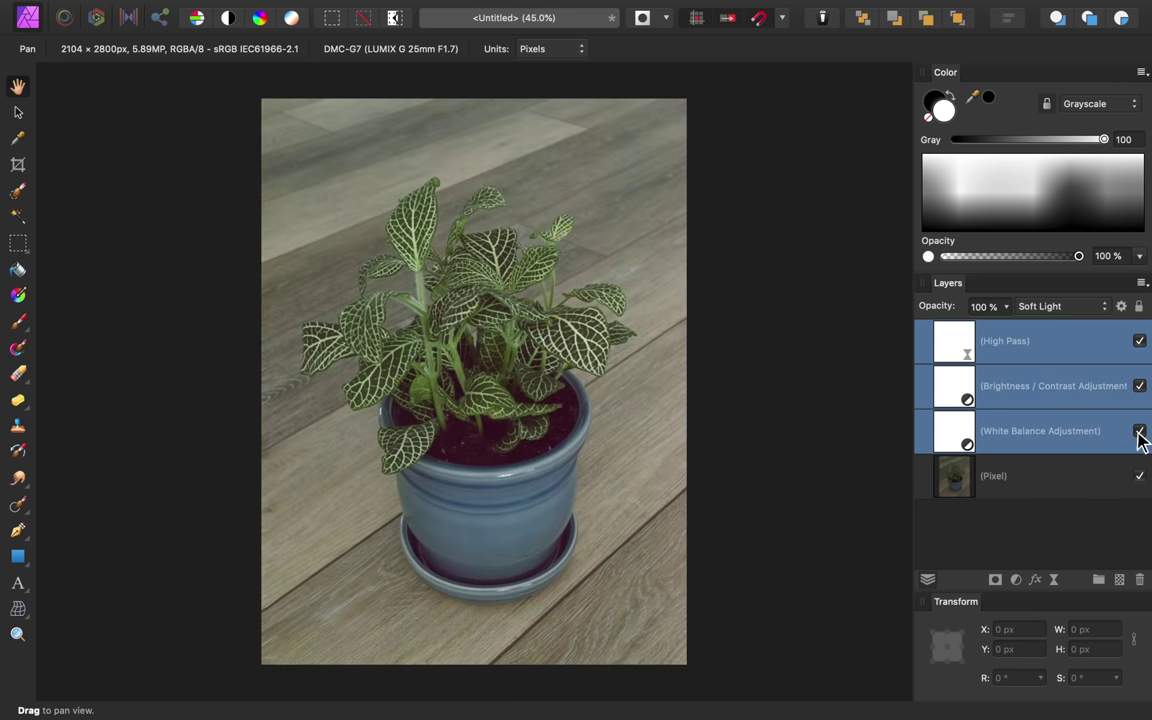